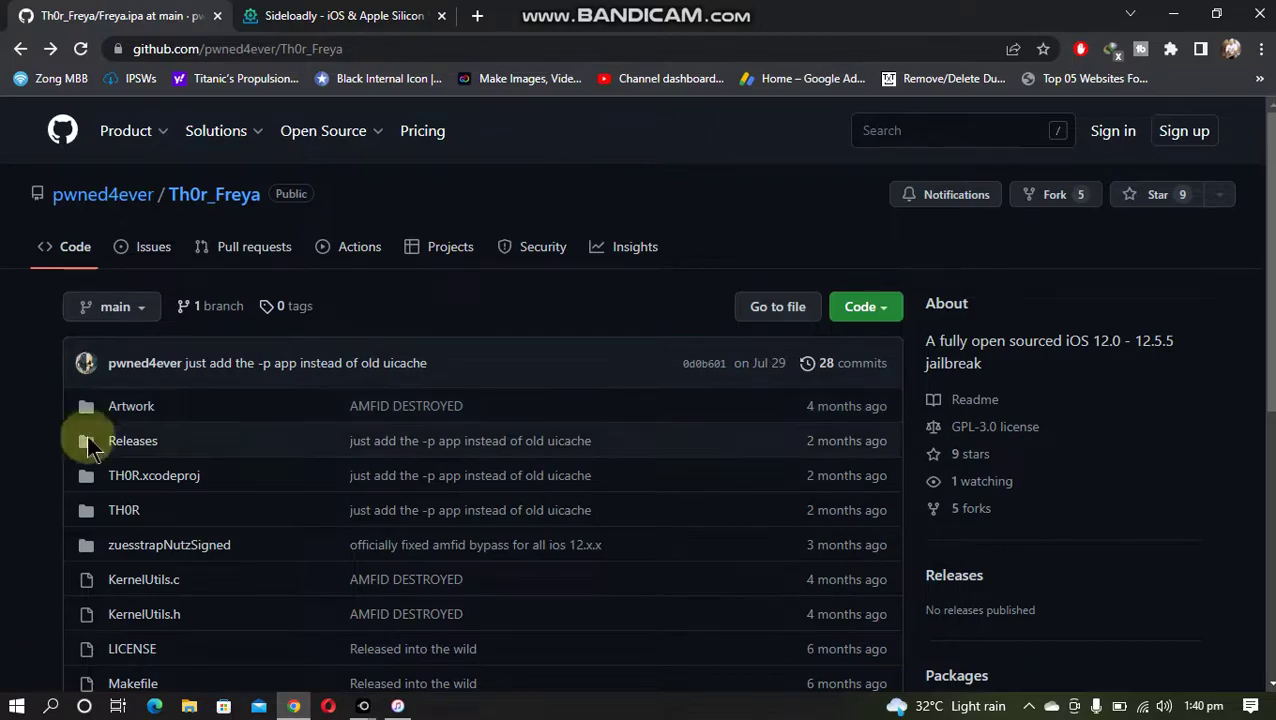
Open the Freya.ipa file page in the GitHub Releases folder, then go to the Sideloadly homepage
left_click(131, 447)
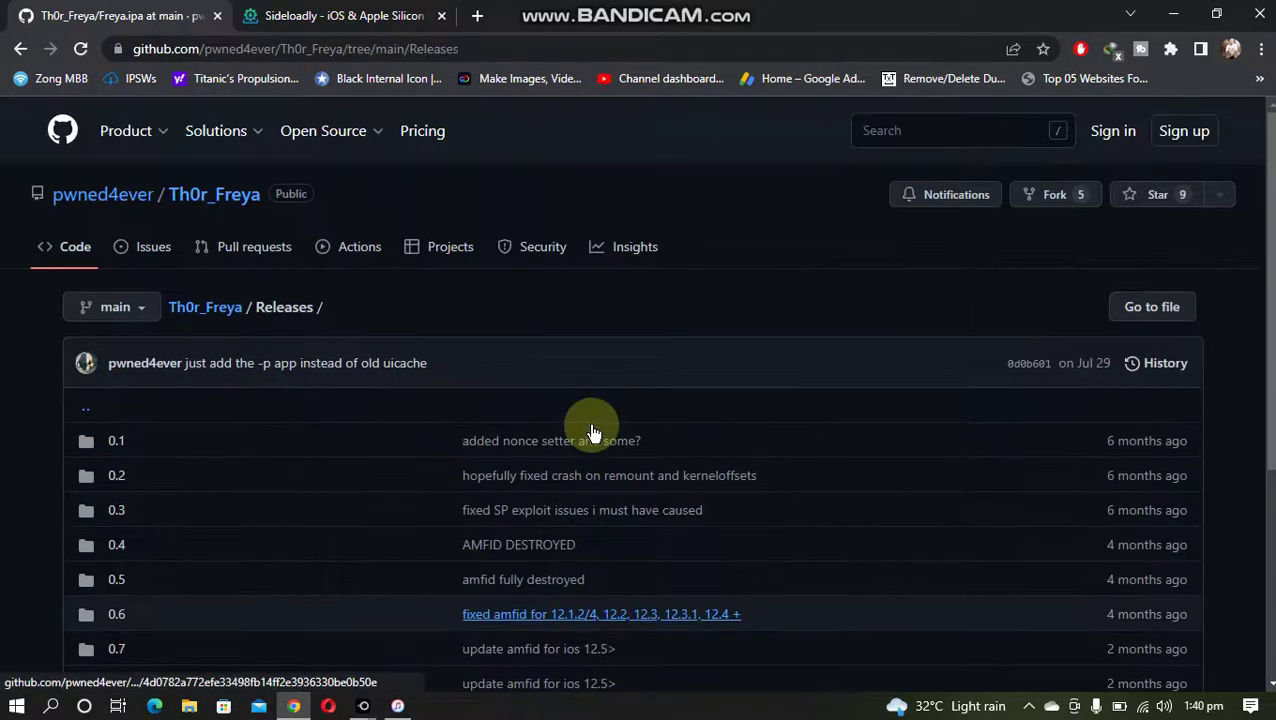
scroll(600, 425, "down", 3)
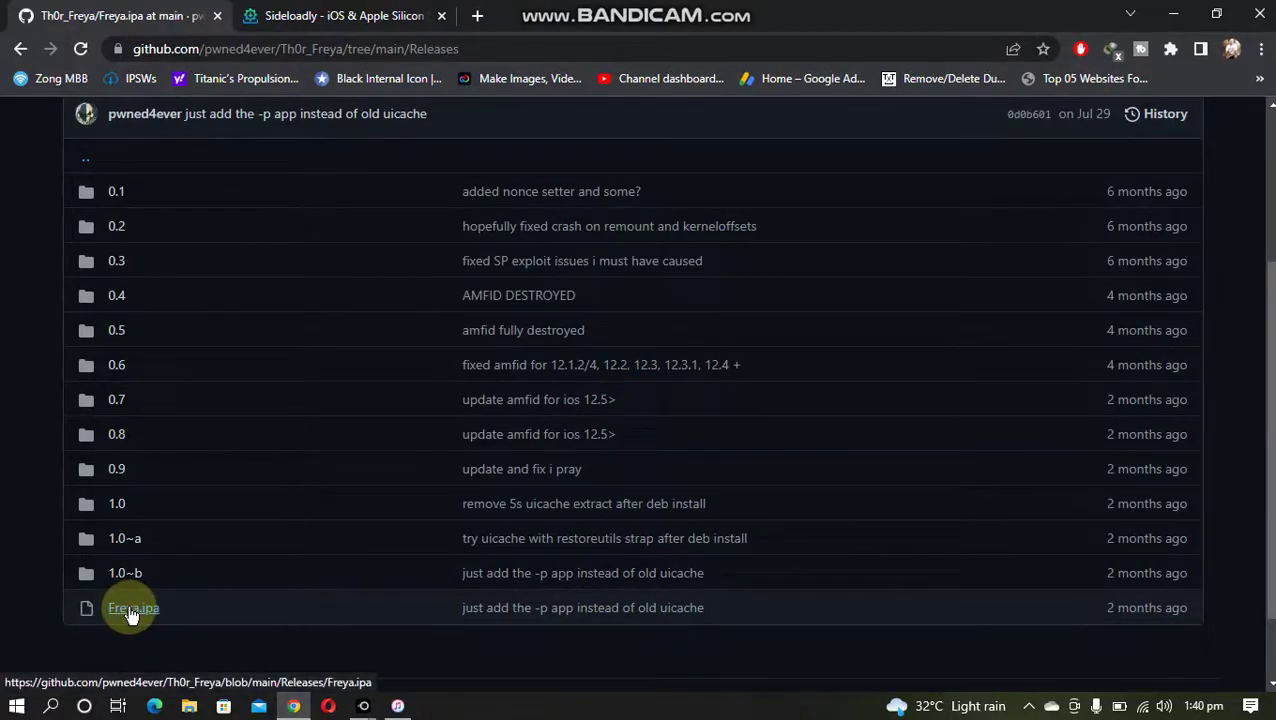
left_click(136, 609)
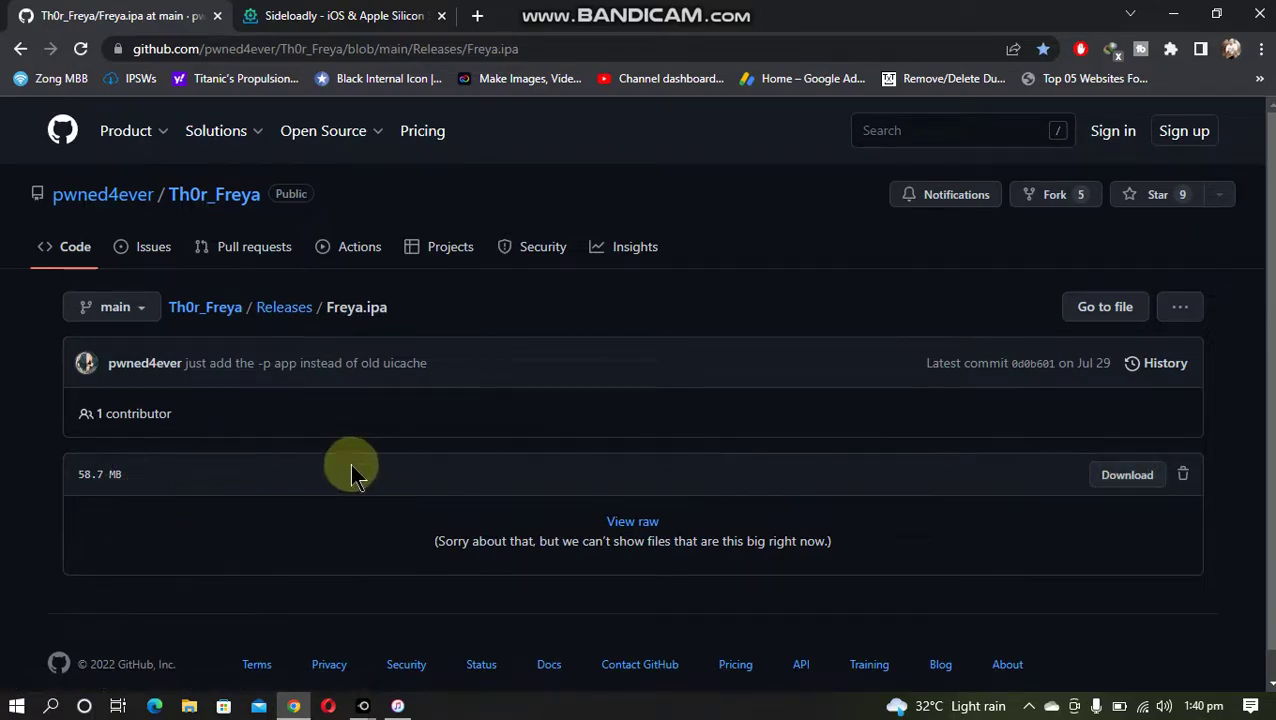
left_click(338, 15)
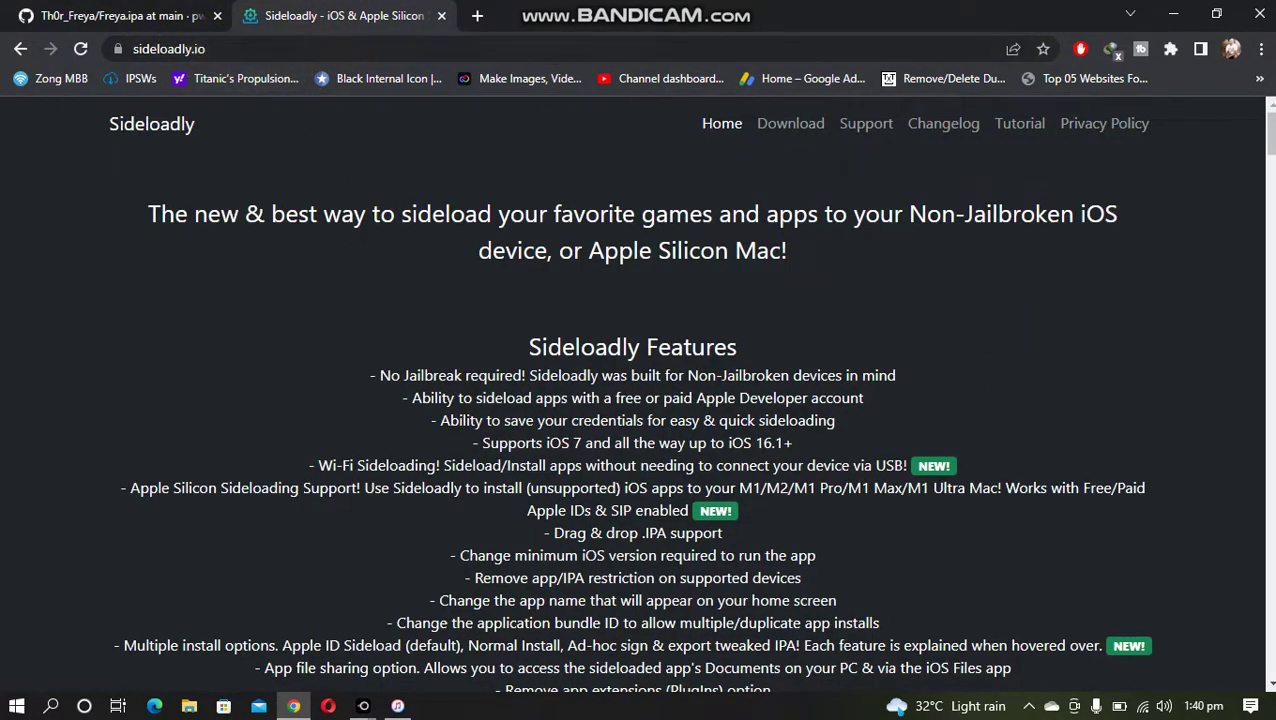
Scroll the Sideloadly homepage to the Download Sideloadly section with the Windows 64-bit download
scroll(1250, 130, "down", 4)
scroll(1088, 365, "down", 3)
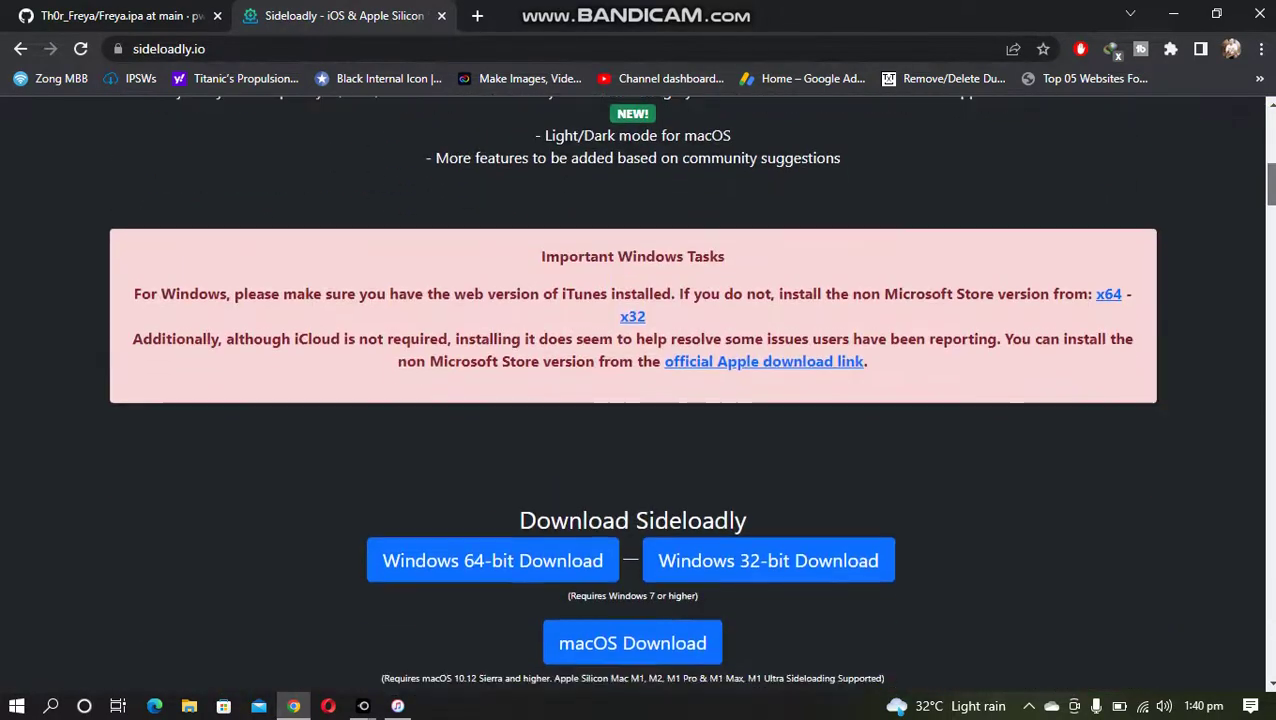
scroll(1088, 365, "down", 1)
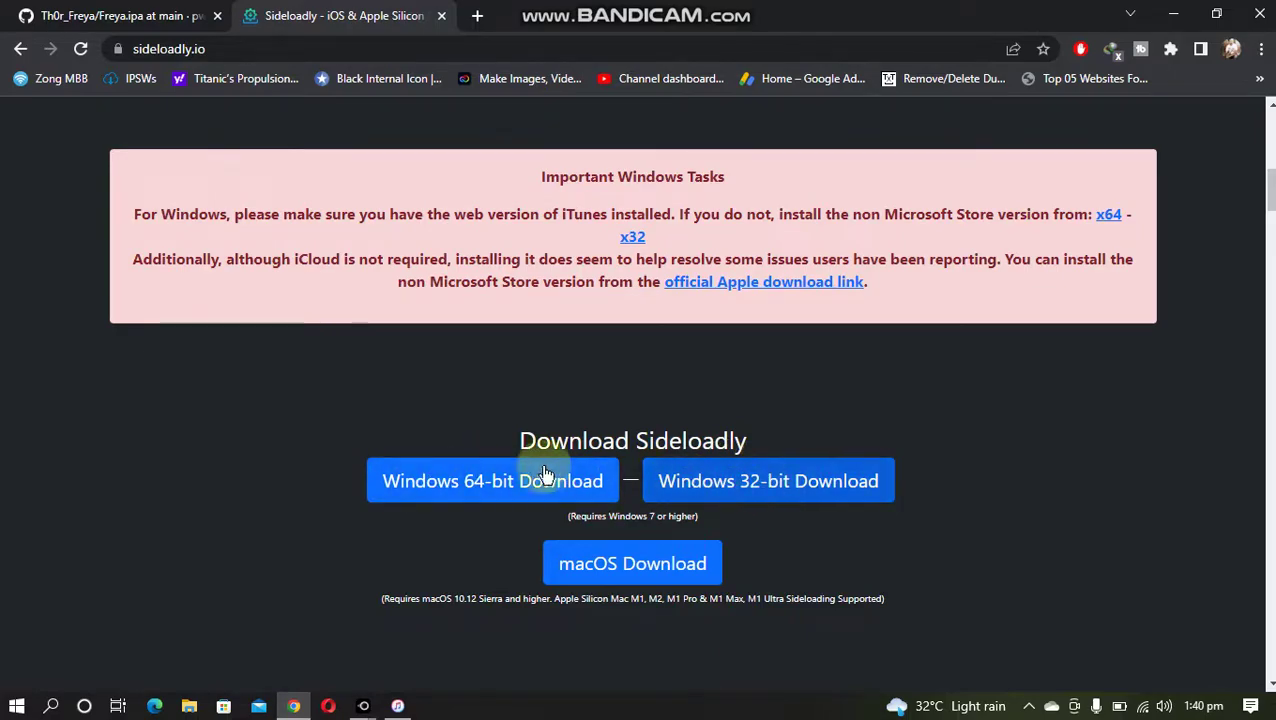
scroll(1255, 462, "up", 1)
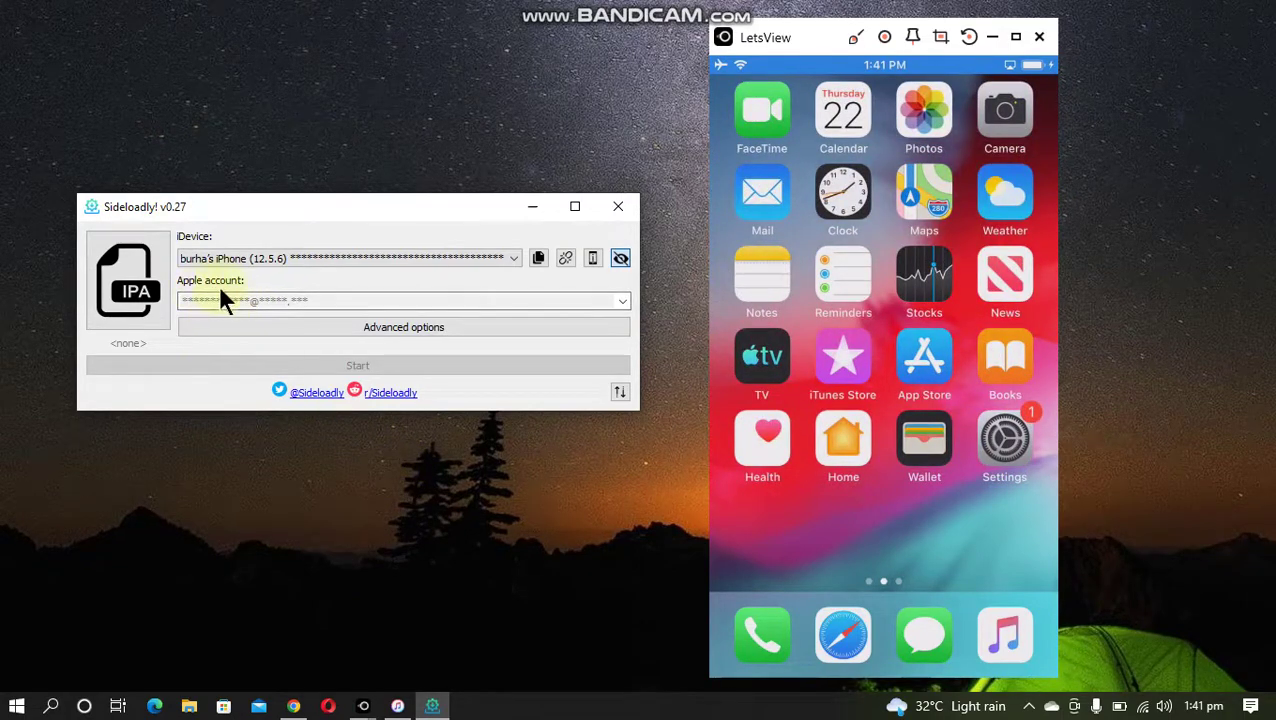
Load Freya.ipa from Downloads into Sideloadly and start sideloading it onto the iPhone
left_click(137, 297)
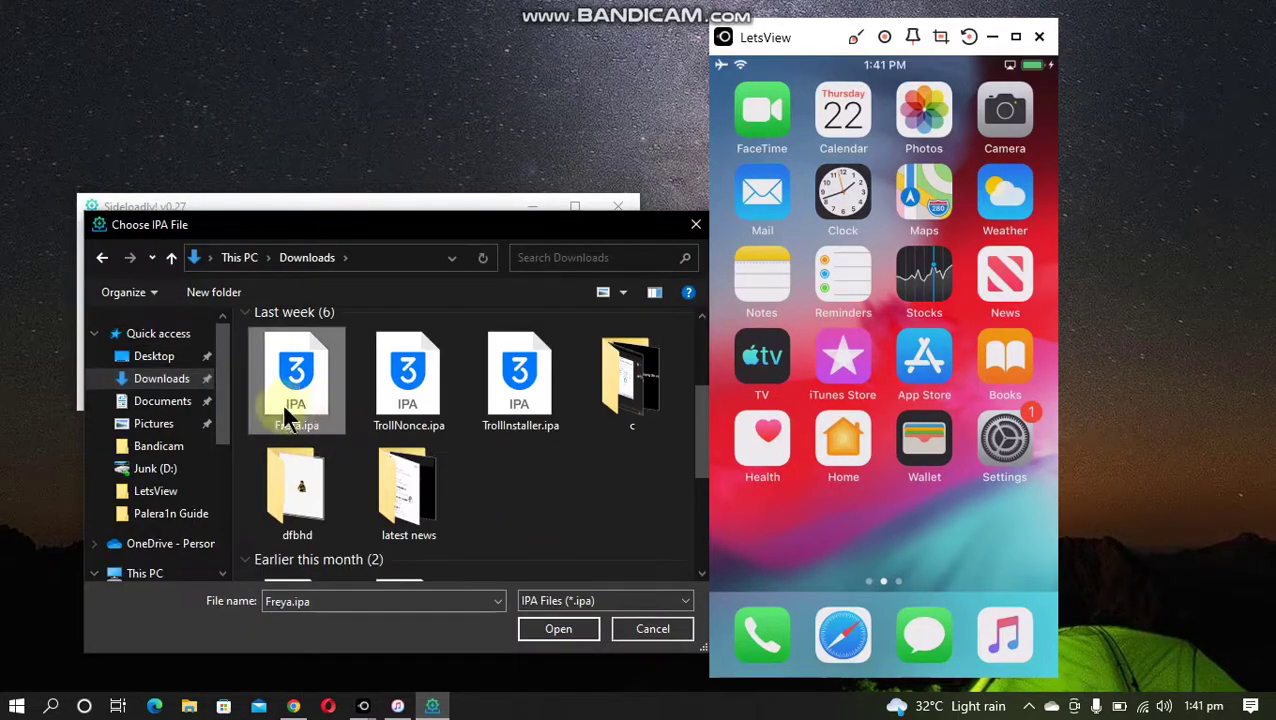
left_click(558, 628)
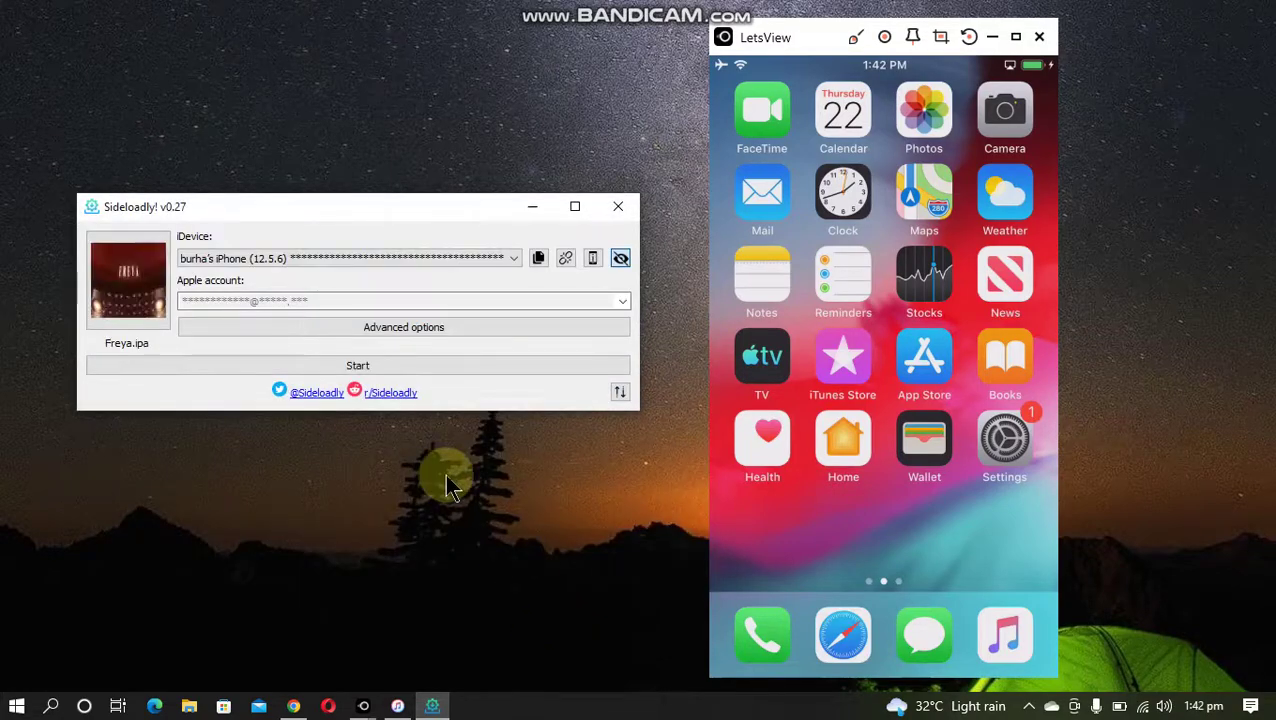
left_click(346, 362)
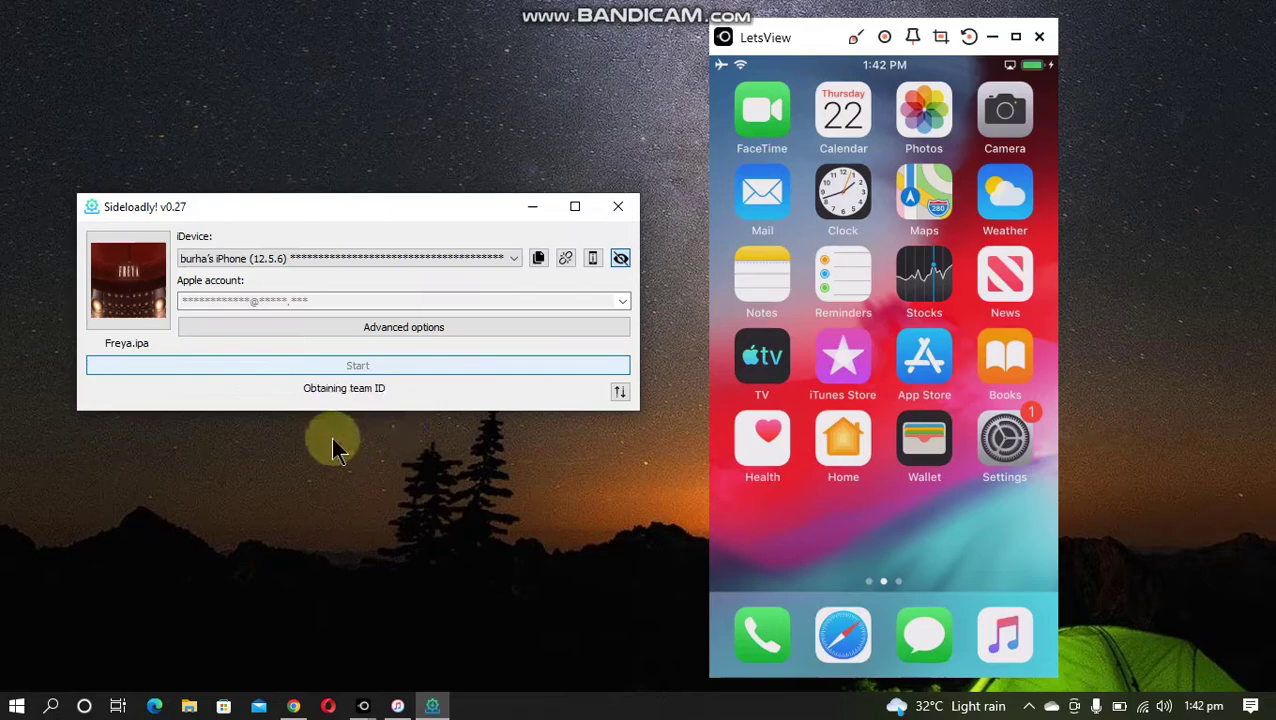